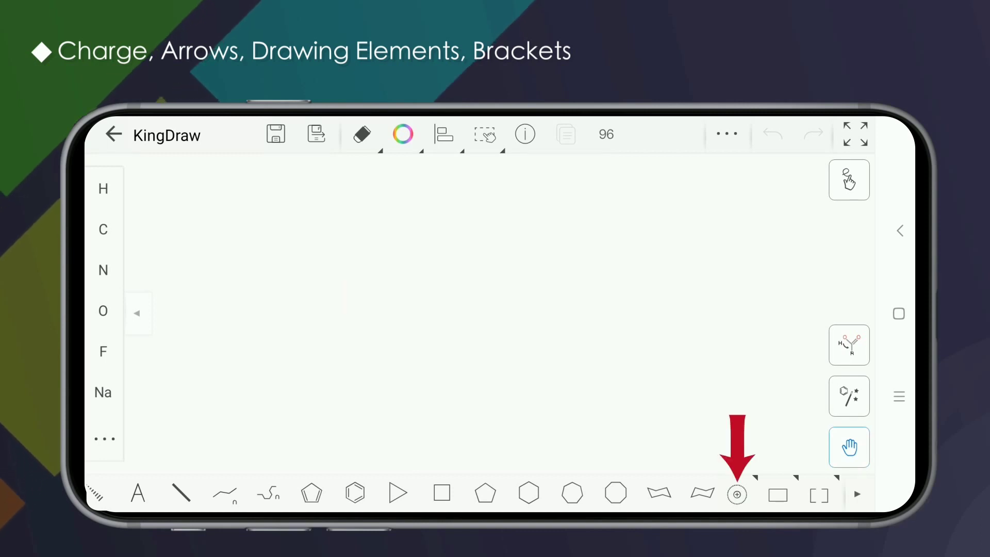
Step: Place NH3 at the canvas centre and switch to the positive-charge mark
{"action": "left_click", "coordinate": [737, 494]}
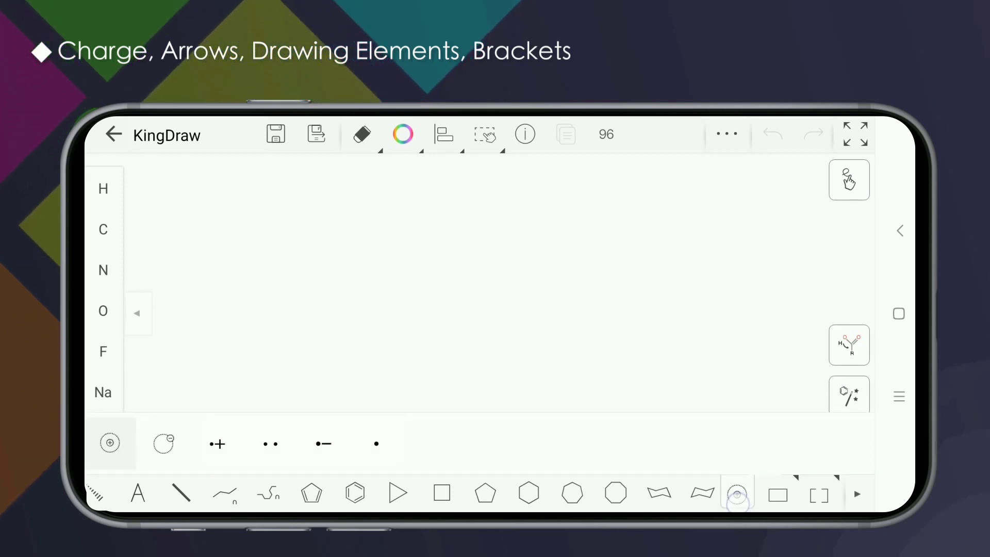
{"action": "left_click", "coordinate": [464, 309]}
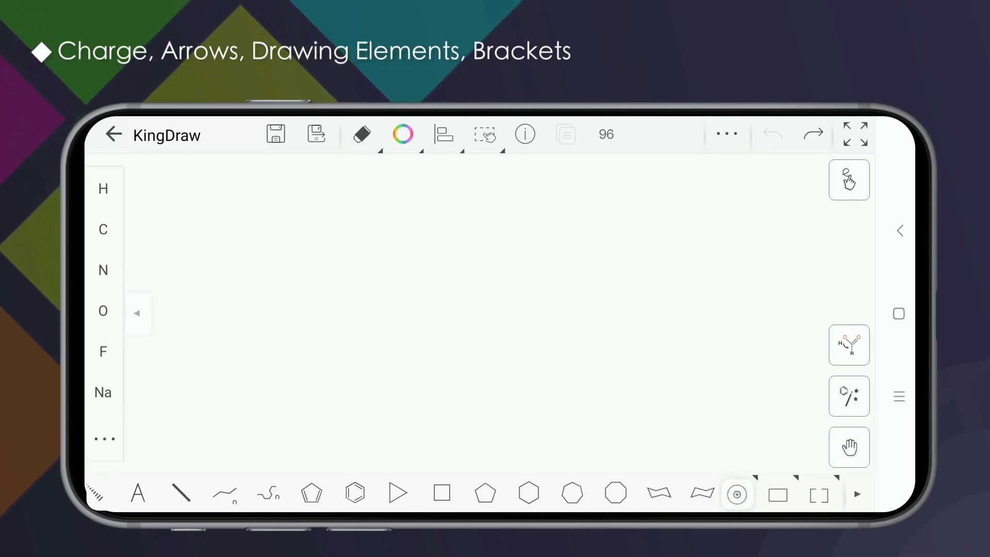
{"action": "left_click", "coordinate": [103, 270]}
{"action": "left_click", "coordinate": [403, 318]}
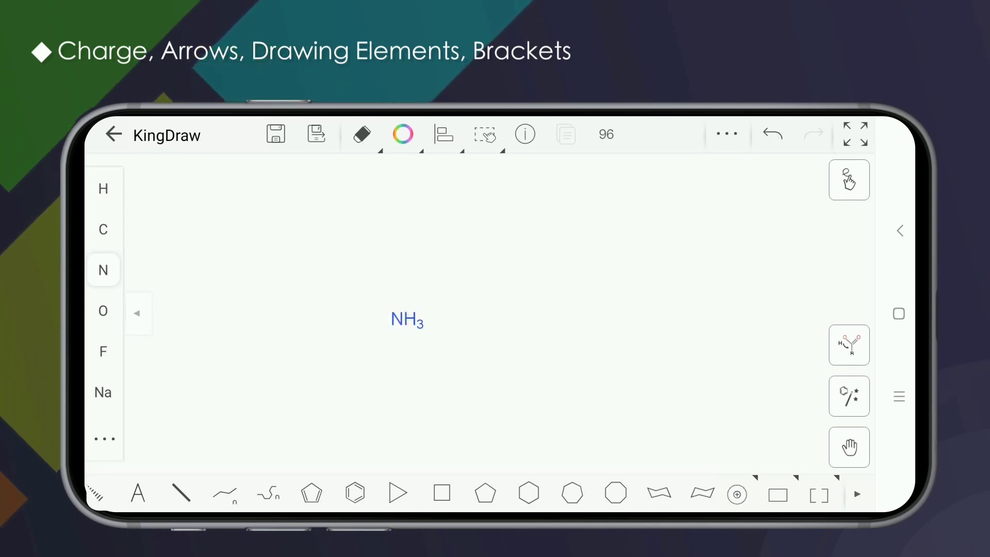
{"action": "left_click", "coordinate": [737, 493]}
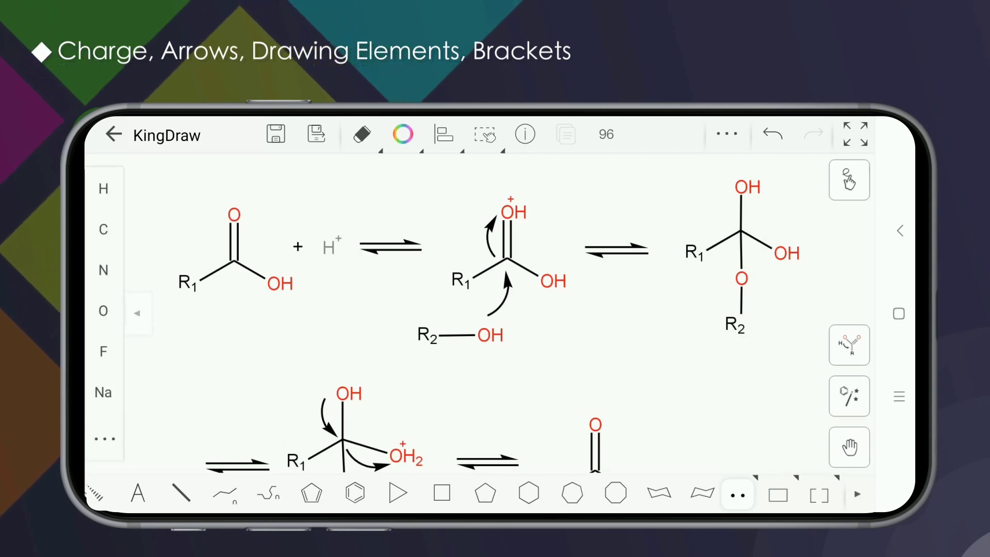
Step: Add lone-pair dots to the R2–OH and lower-intermediate OH oxygens, then select the charged oxygen
{"action": "left_click", "coordinate": [489, 335]}
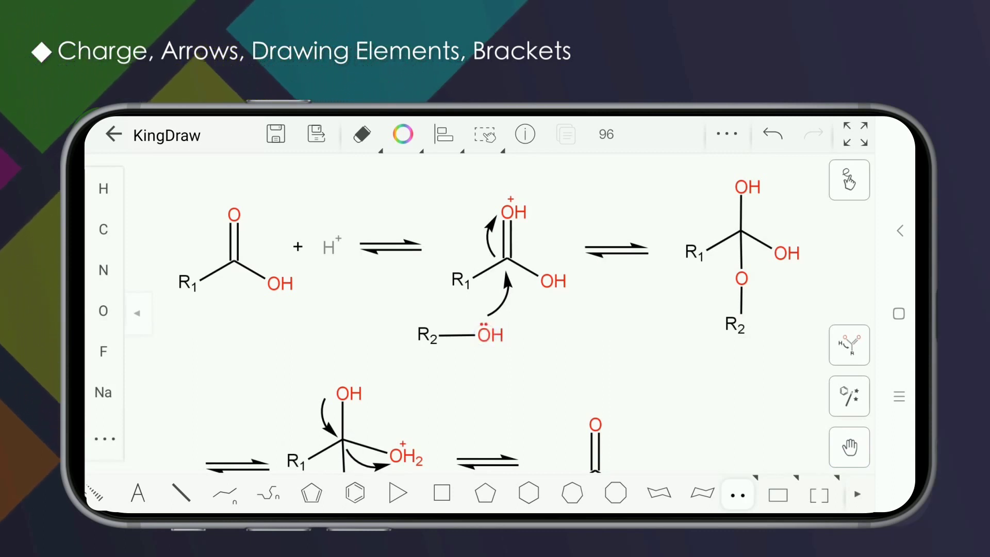
{"action": "left_click", "coordinate": [348, 394]}
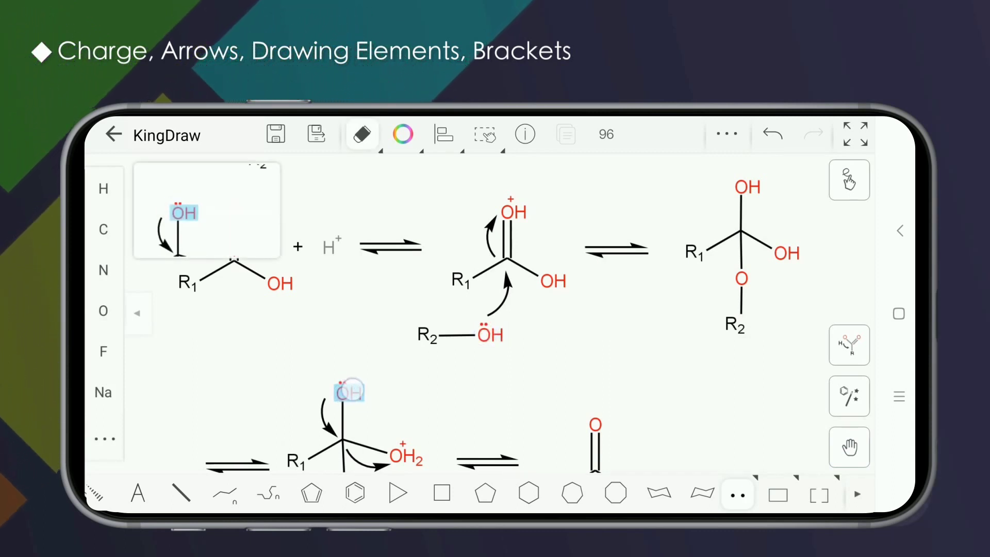
{"action": "left_click", "coordinate": [107, 439]}
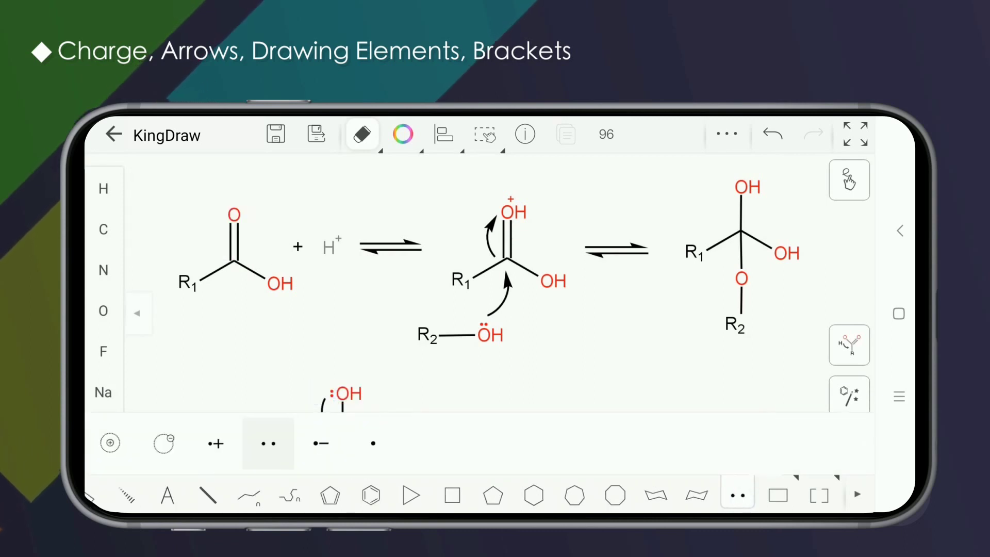
{"action": "left_click", "coordinate": [266, 409]}
{"action": "left_click", "coordinate": [737, 495]}
{"action": "left_click", "coordinate": [741, 279]}
{"action": "left_click", "coordinate": [741, 278]}
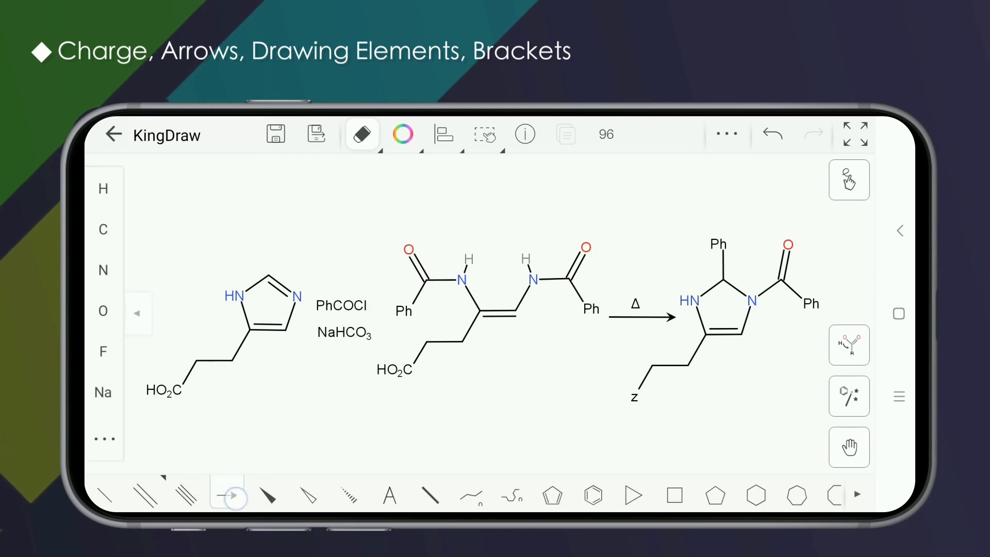
Step: Draw a large solid reaction arrow under PhCOCl and NaHCO3
{"action": "left_click", "coordinate": [231, 496]}
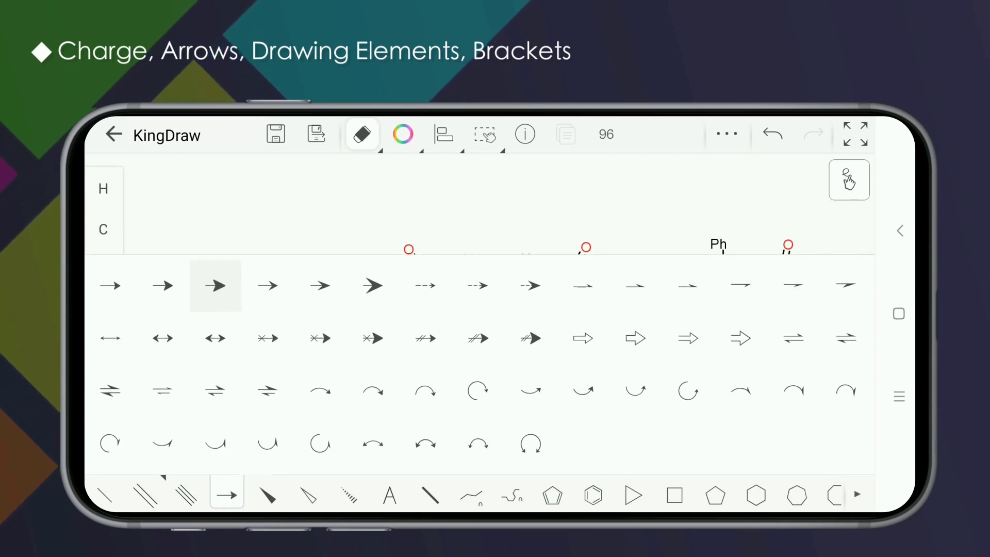
{"action": "left_click", "coordinate": [216, 286]}
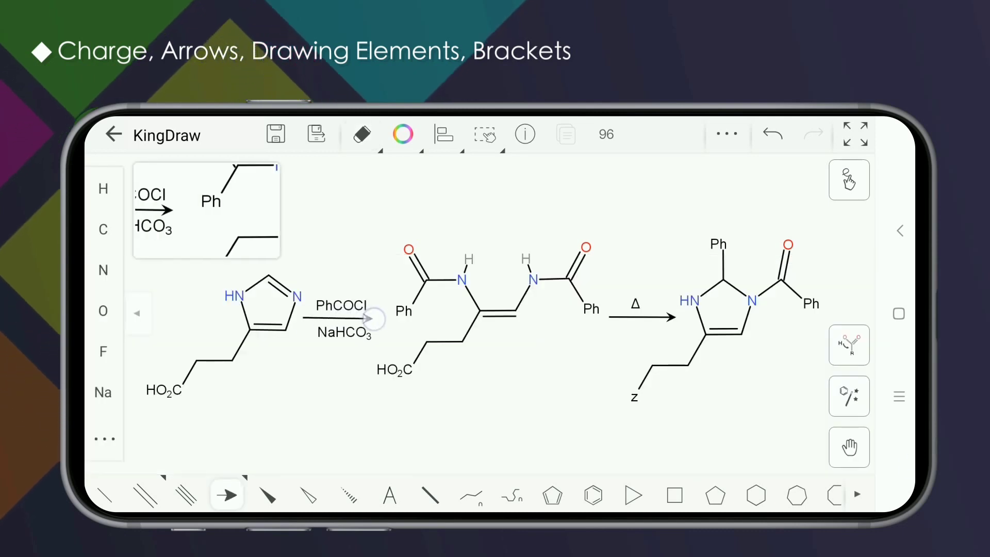
{"action": "left_click_drag", "start_coordinate": [303, 317], "coordinate": [382, 317]}
Step: Draw a 180° counter-clockwise curved arrow from the N–H to the other nitrogen
{"action": "left_click", "coordinate": [231, 496]}
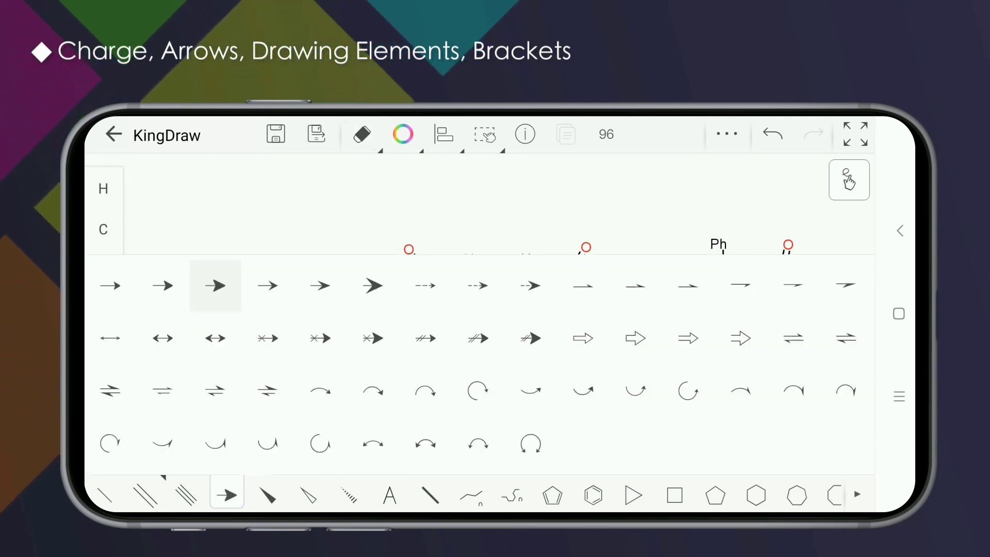
{"action": "left_click", "coordinate": [642, 397]}
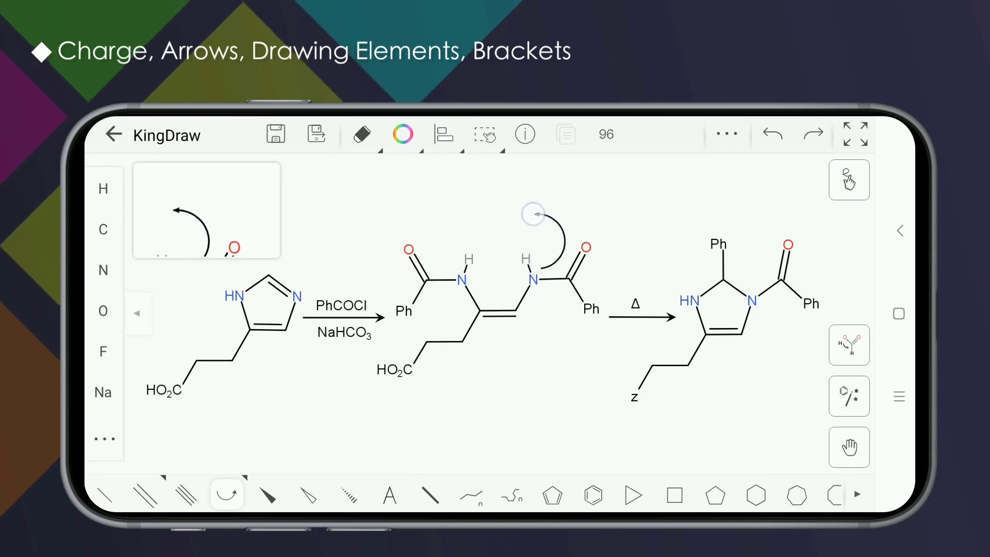
{"action": "left_click_drag", "start_coordinate": [538, 263], "coordinate": [433, 268]}
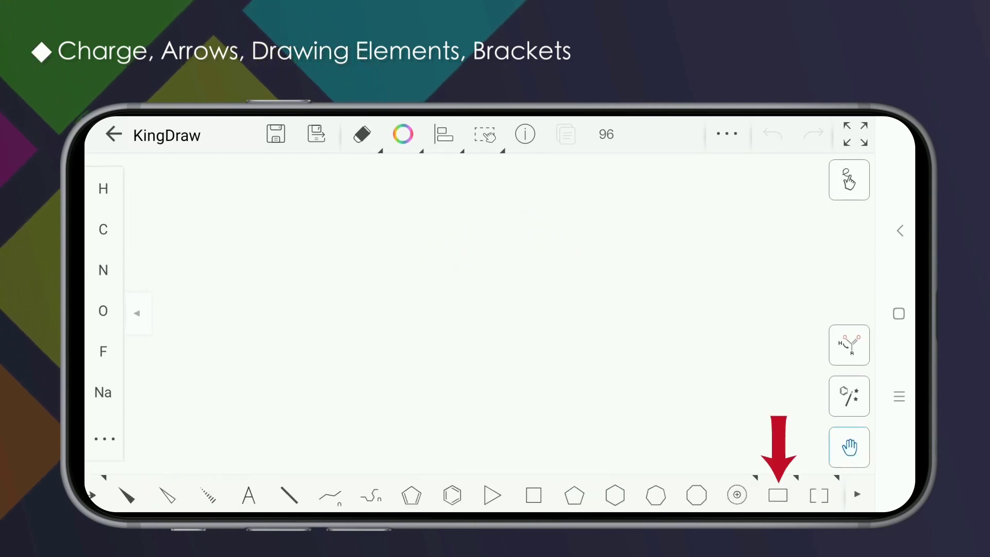
Step: Draw a hollow rectangle on the left, and undo a mistaken shape after choosing the dashed rounded rectangle
{"action": "left_click", "coordinate": [779, 495]}
{"action": "left_click", "coordinate": [268, 338]}
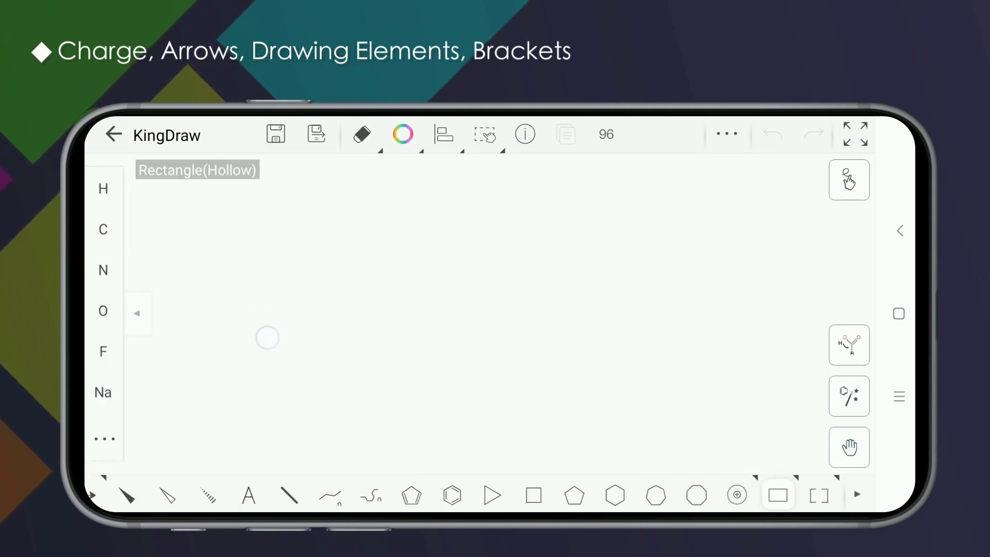
{"action": "left_click_drag", "start_coordinate": [204, 261], "coordinate": [286, 318]}
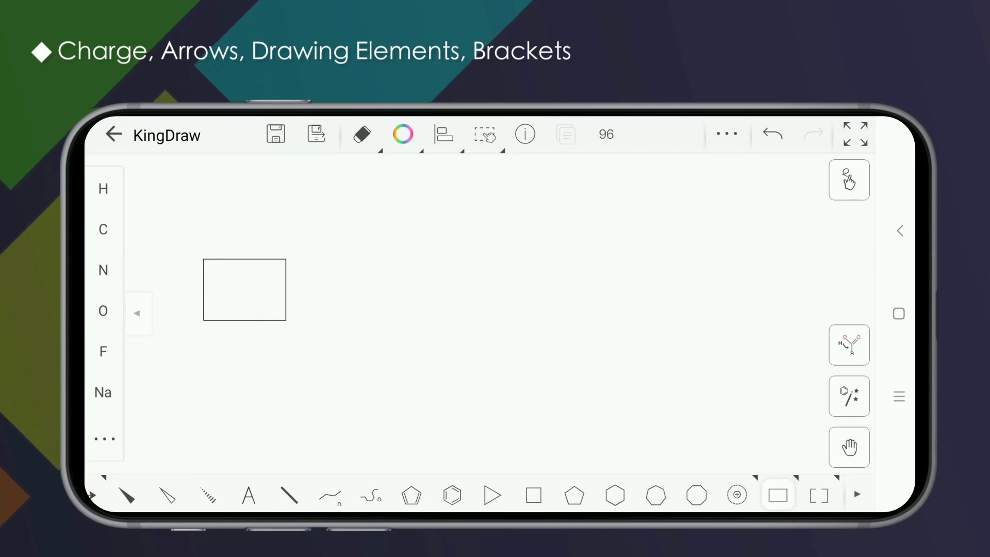
{"action": "left_click", "coordinate": [780, 496]}
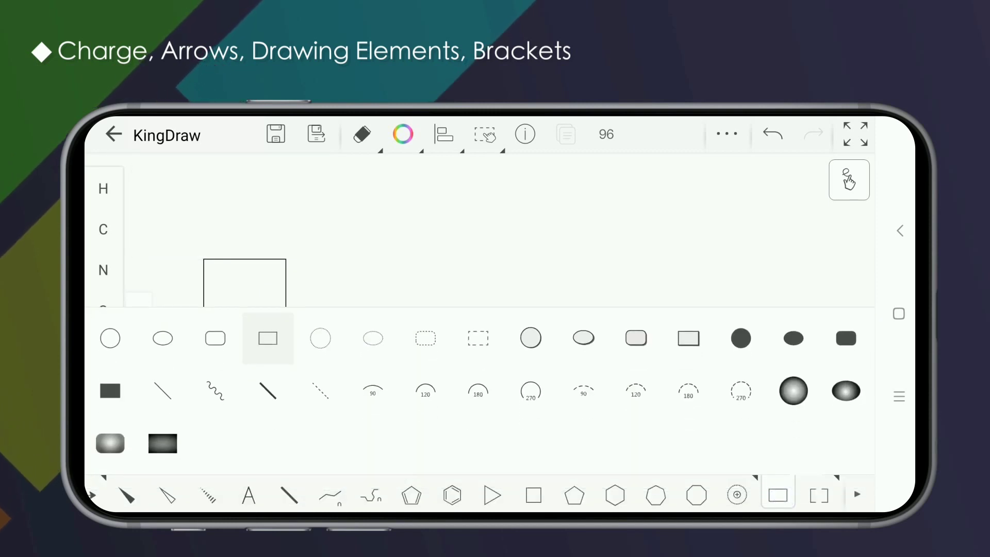
{"action": "left_click", "coordinate": [426, 338]}
{"action": "left_click", "coordinate": [773, 134]}
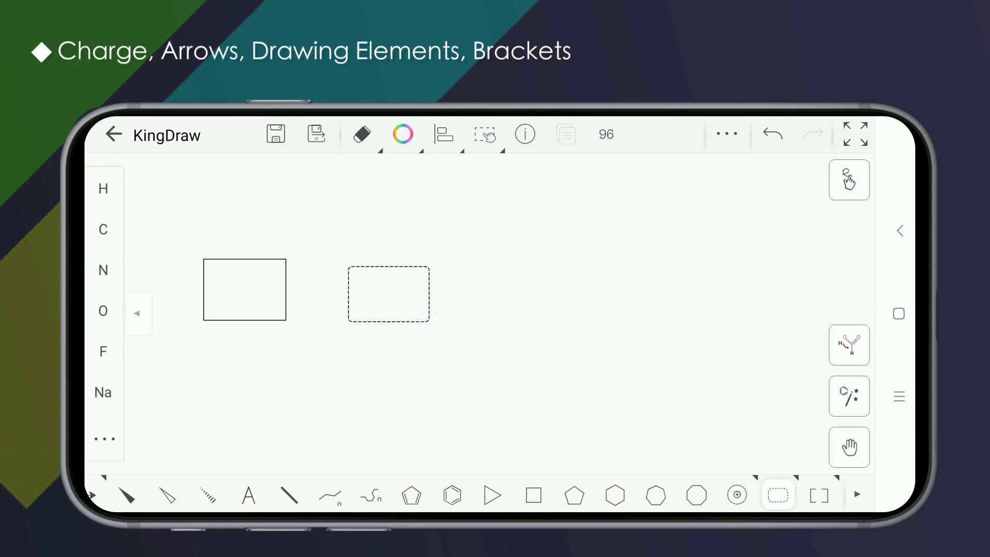
Step: Draw a shadowed circle and a black filled ellipse beside it
{"action": "left_click", "coordinate": [776, 495]}
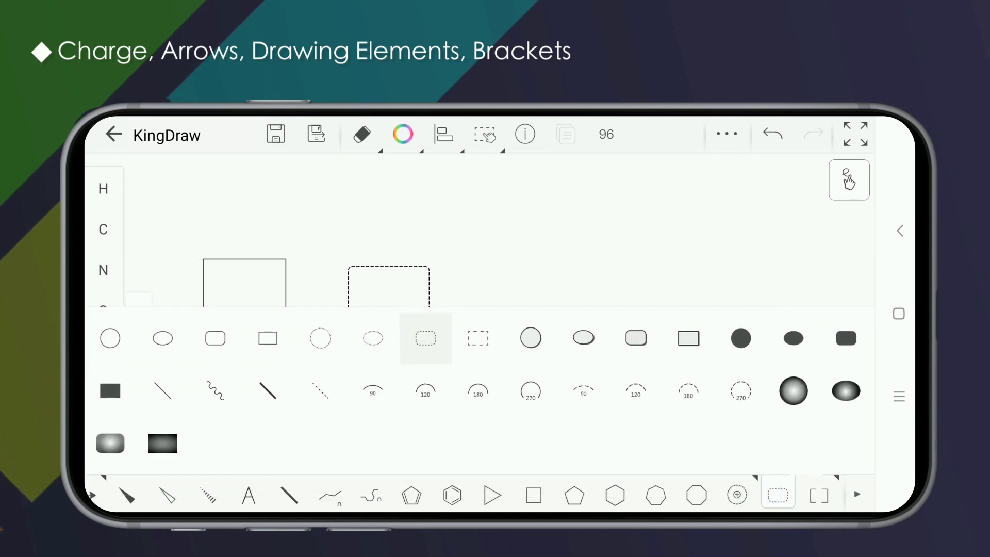
{"action": "left_click", "coordinate": [794, 391]}
{"action": "left_click_drag", "start_coordinate": [523, 279], "coordinate": [546, 319]}
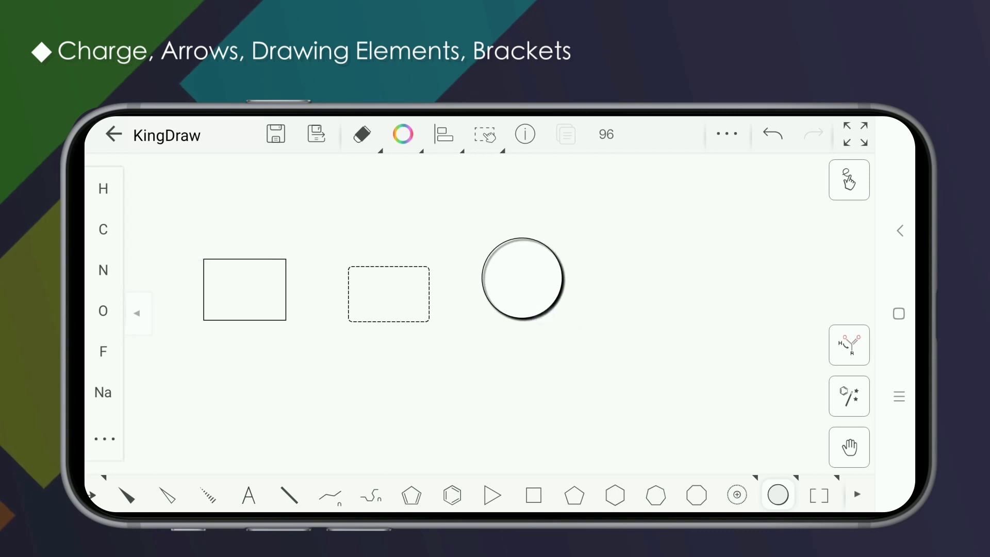
{"action": "left_click", "coordinate": [776, 496]}
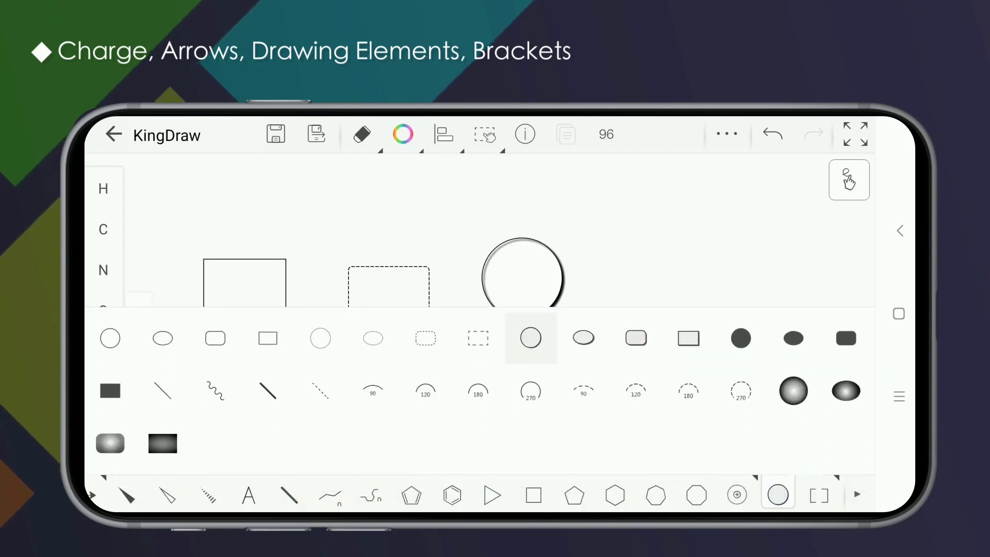
{"action": "left_click", "coordinate": [794, 338]}
{"action": "mouse_move", "coordinate": [589, 225]}
{"action": "left_mouse_down"}
{"action": "mouse_move", "coordinate": [689, 377]}
{"action": "mouse_move", "coordinate": [681, 336]}
{"action": "left_mouse_up"}
Step: Draw a shaded sphere right of the ellipse and colour it yellow
{"action": "left_click", "coordinate": [777, 495]}
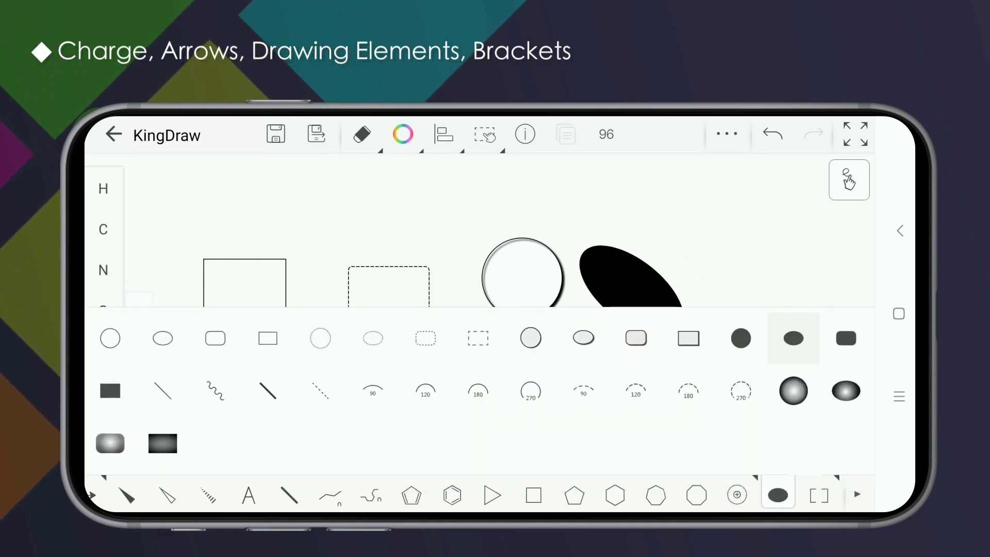
{"action": "left_click", "coordinate": [795, 392]}
{"action": "left_click_drag", "start_coordinate": [688, 236], "coordinate": [790, 337]}
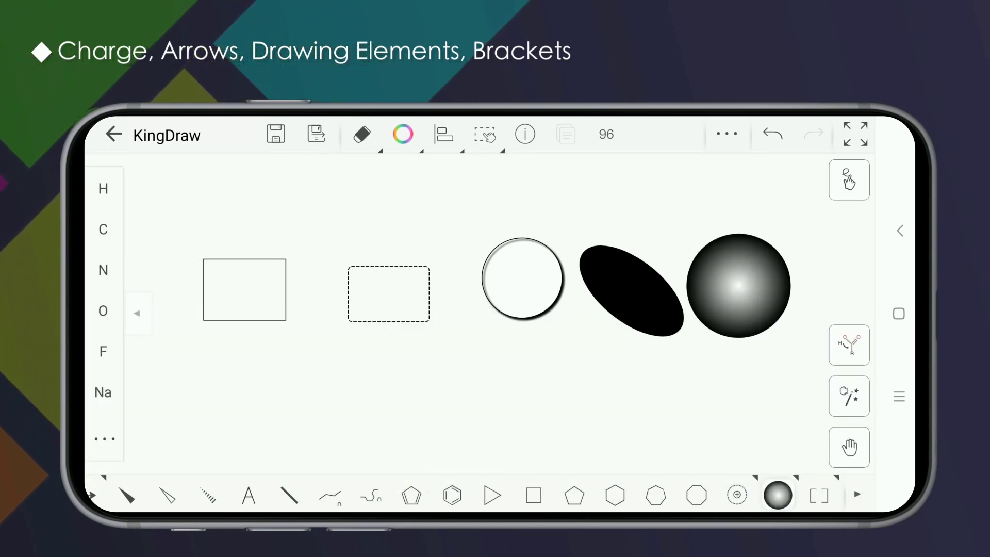
{"action": "left_click", "coordinate": [739, 286]}
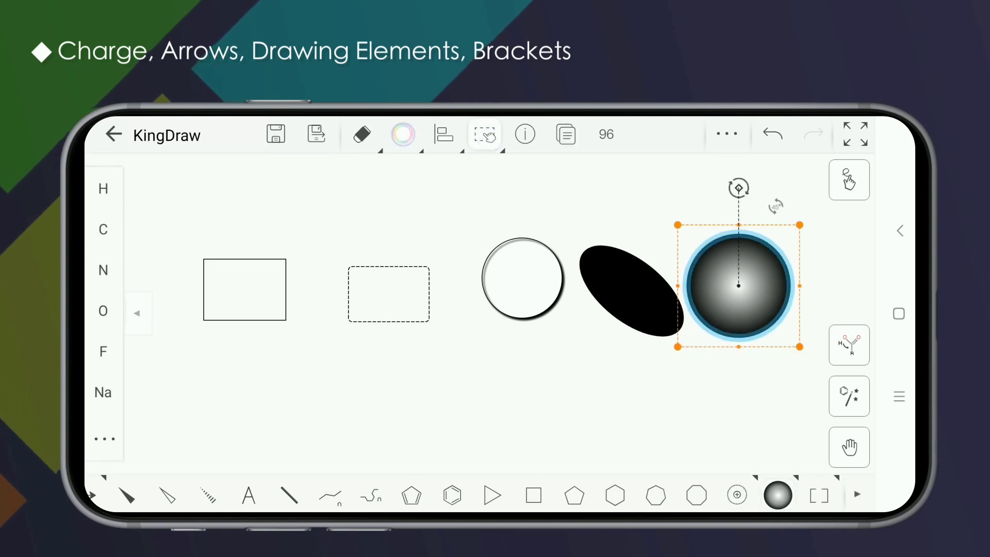
{"action": "left_click", "coordinate": [403, 135]}
{"action": "left_click", "coordinate": [408, 186]}
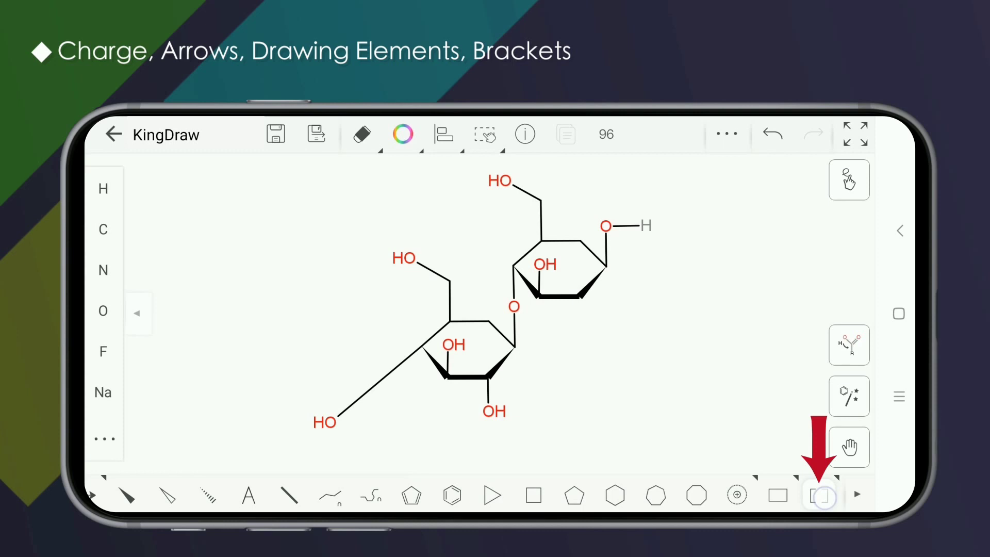
Step: Drag [ ] square brackets diagonally around the disaccharide molecule
{"action": "left_click", "coordinate": [821, 496]}
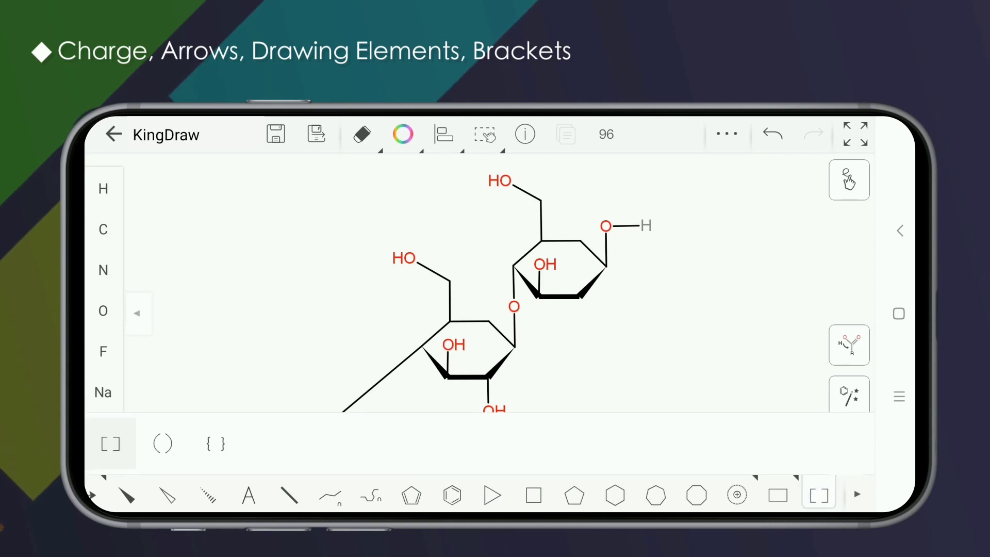
{"action": "left_click", "coordinate": [116, 445]}
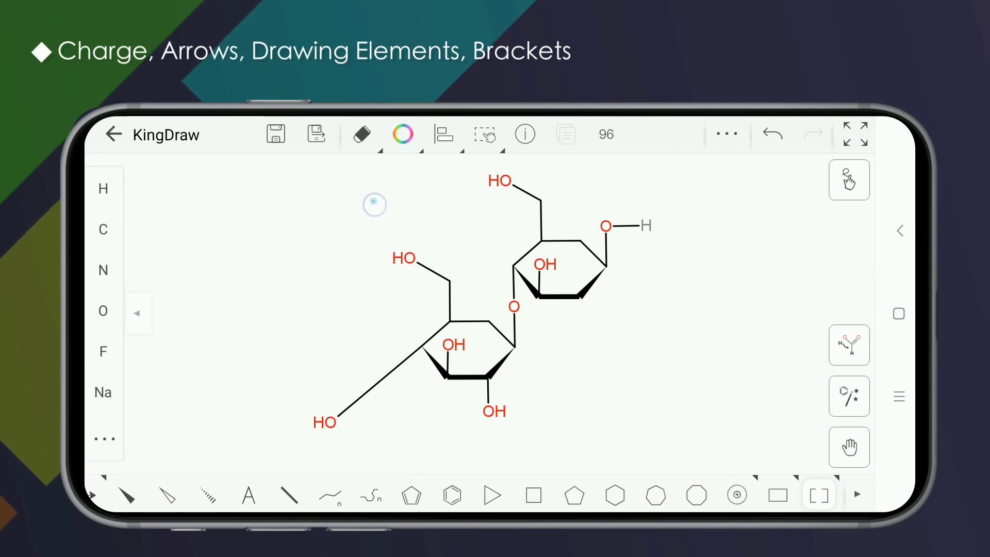
{"action": "left_click_drag", "start_coordinate": [374, 204], "coordinate": [628, 422]}
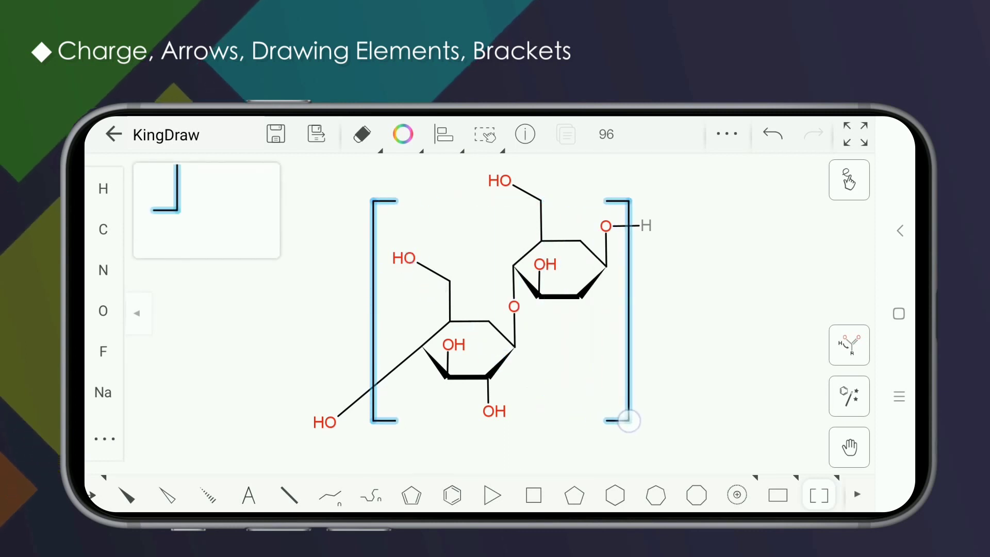